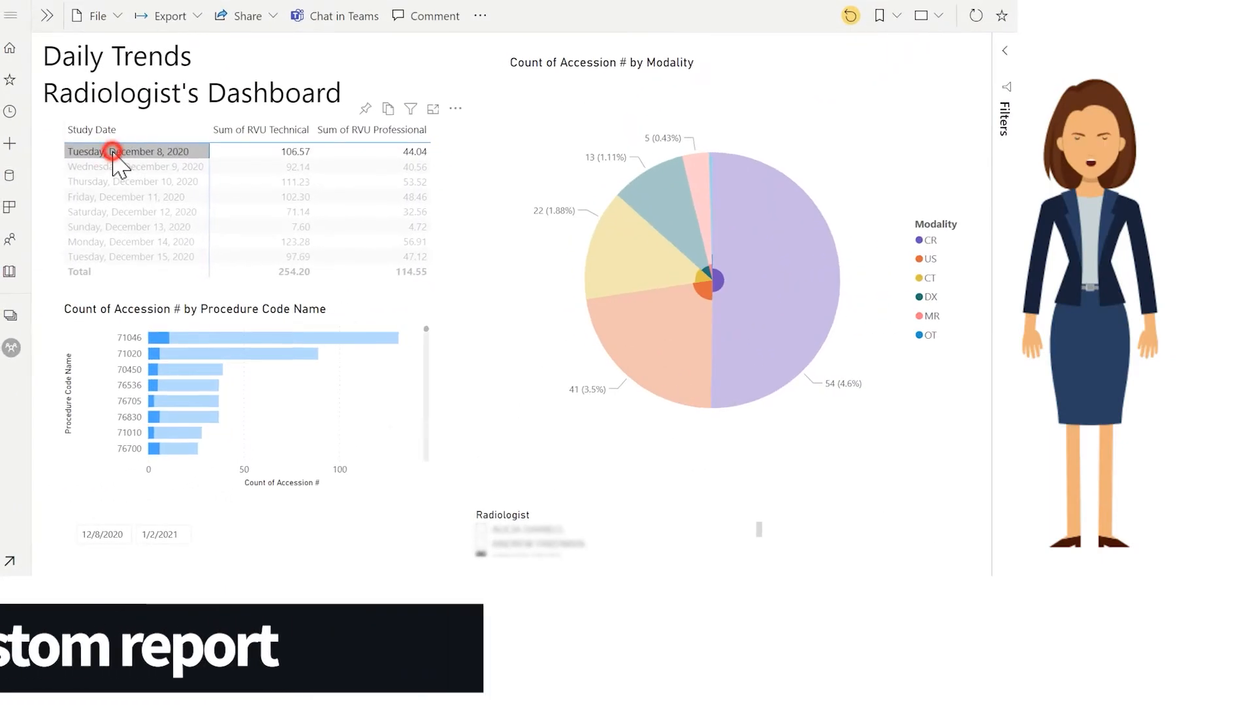
- Cross-filter the dashboard to US studies and highlight the Dec 09 study date
{"action": "left_click", "coordinate": [665, 346]}
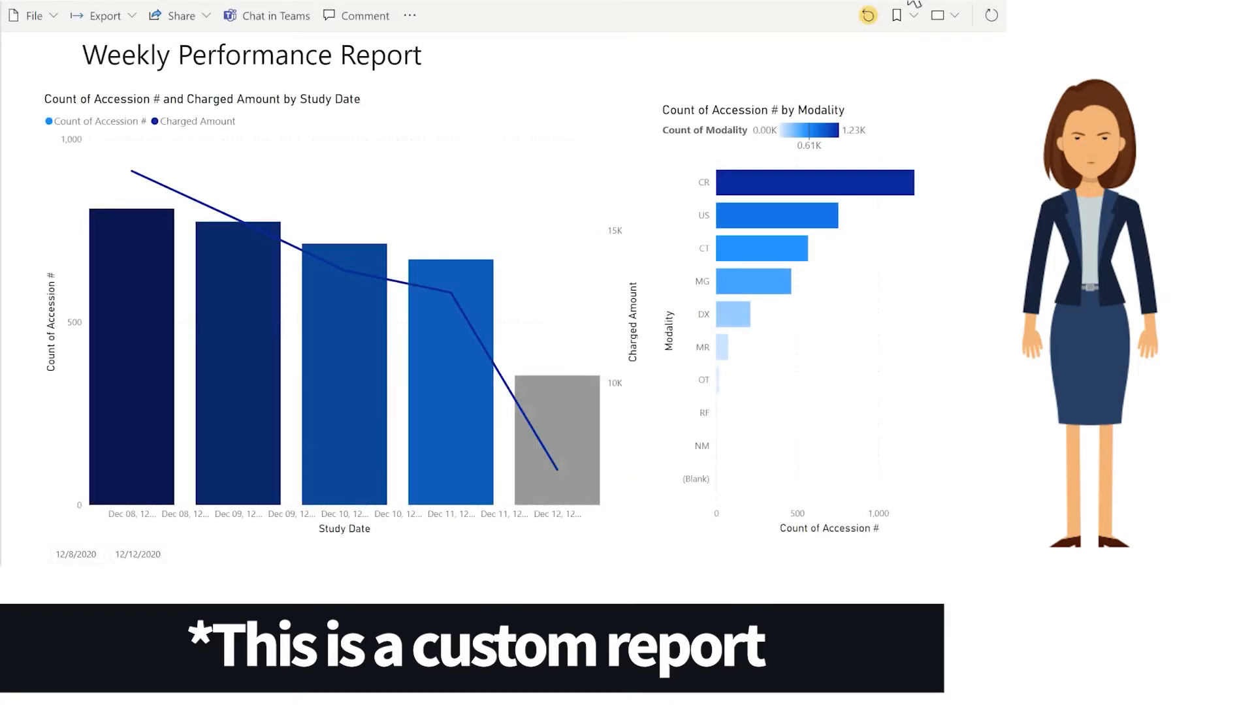
{"action": "left_click", "coordinate": [253, 400]}
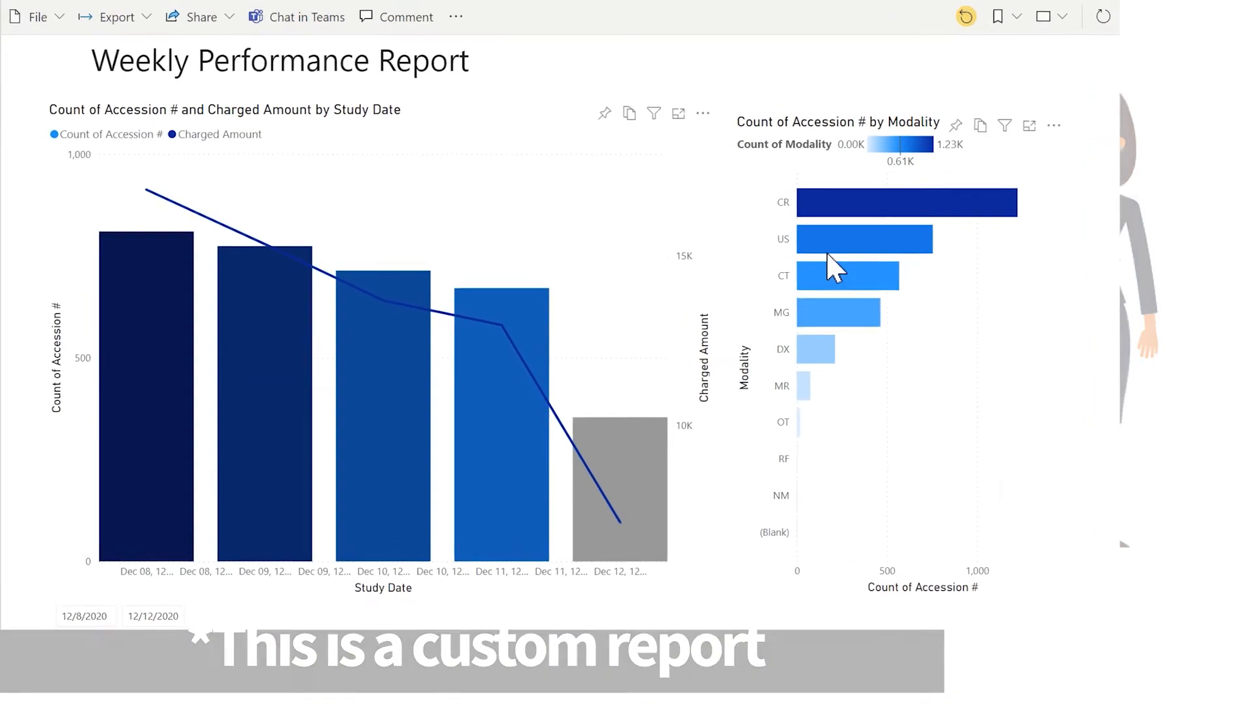
{"action": "left_click", "coordinate": [842, 236]}
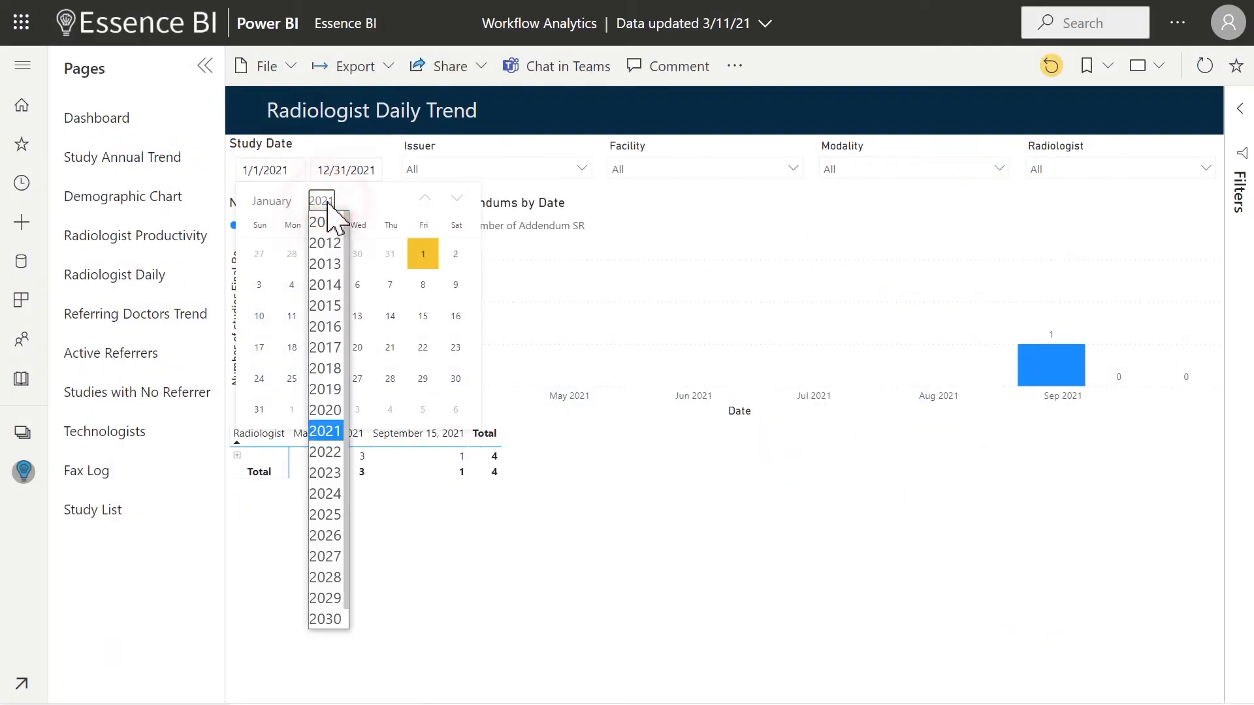
- Set the study date range to start 1/1/2018 and switch to the Technologists page
{"action": "left_click", "coordinate": [325, 370]}
{"action": "left_click", "coordinate": [292, 255]}
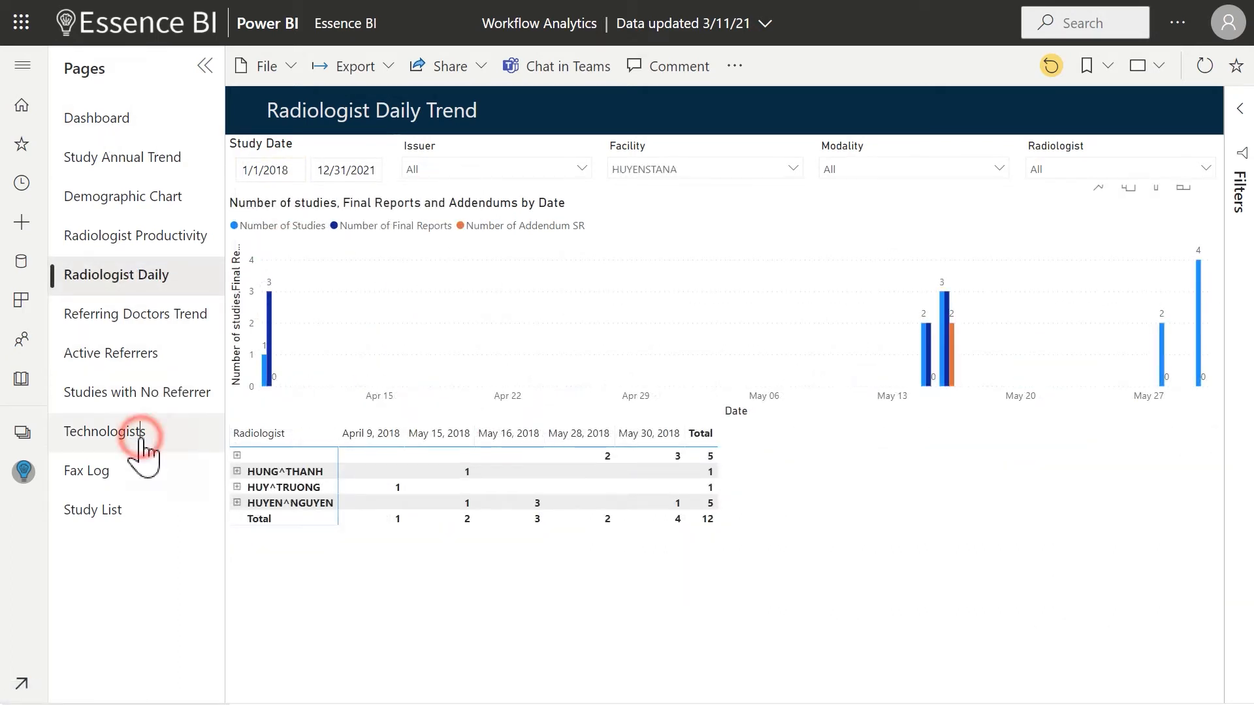
{"action": "left_click", "coordinate": [105, 431]}
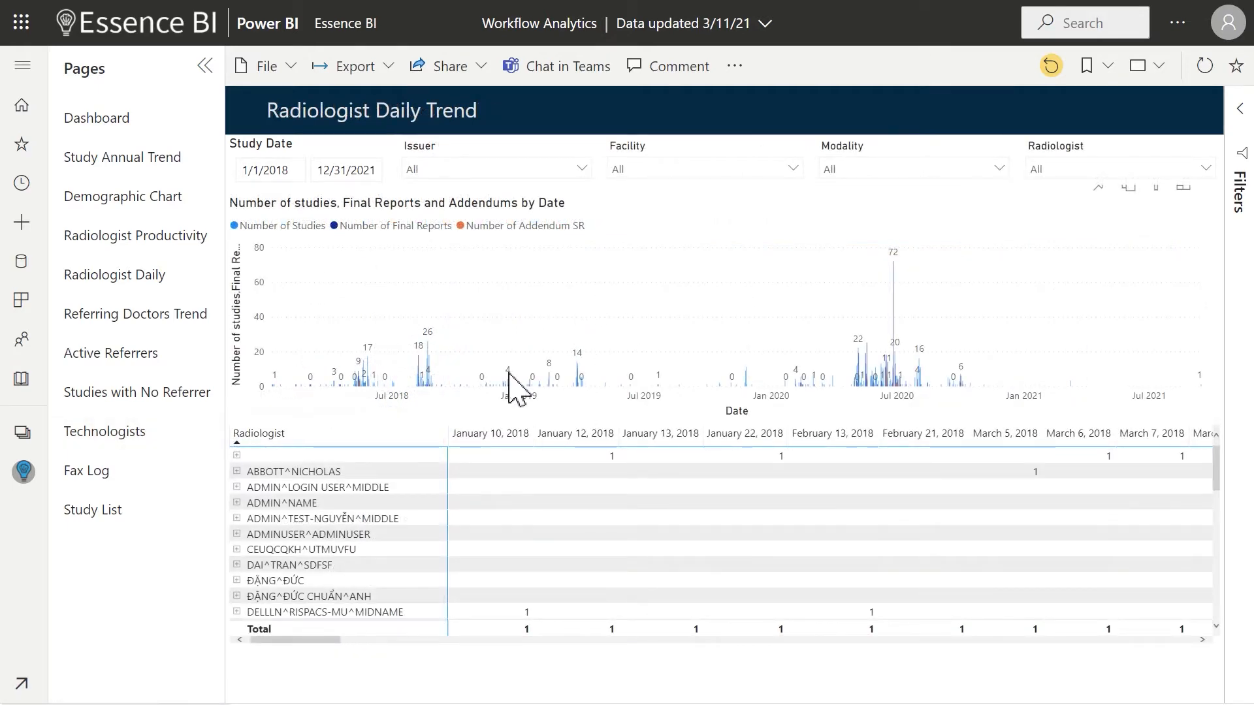
{"action": "scroll", "coordinate": [377, 544], "scroll_direction": "down", "scroll_amount": 5}
{"action": "scroll", "coordinate": [382, 559], "scroll_direction": "up", "scroll_amount": 3}
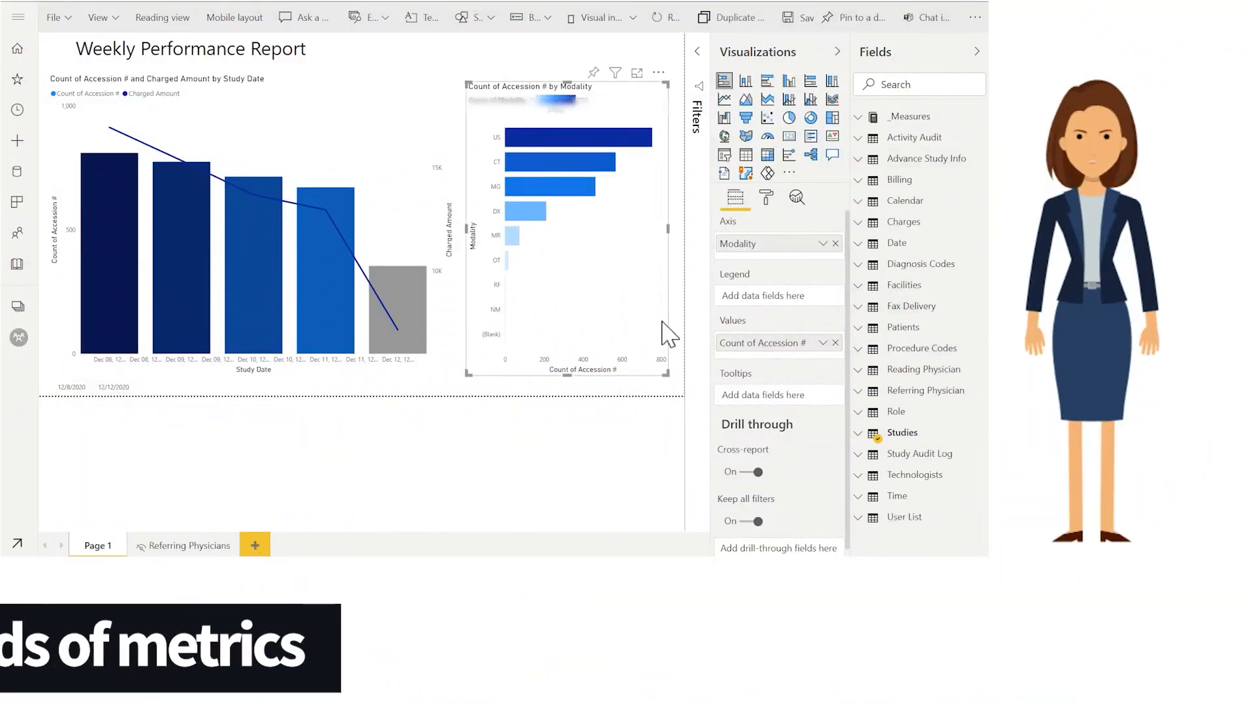
- From the Studies table, add HL7 Billed to the modality chart's axis, then move it toward the tooltips
{"action": "left_click", "coordinate": [863, 433]}
{"action": "scroll", "coordinate": [912, 392], "scroll_direction": "down", "scroll_amount": 3}
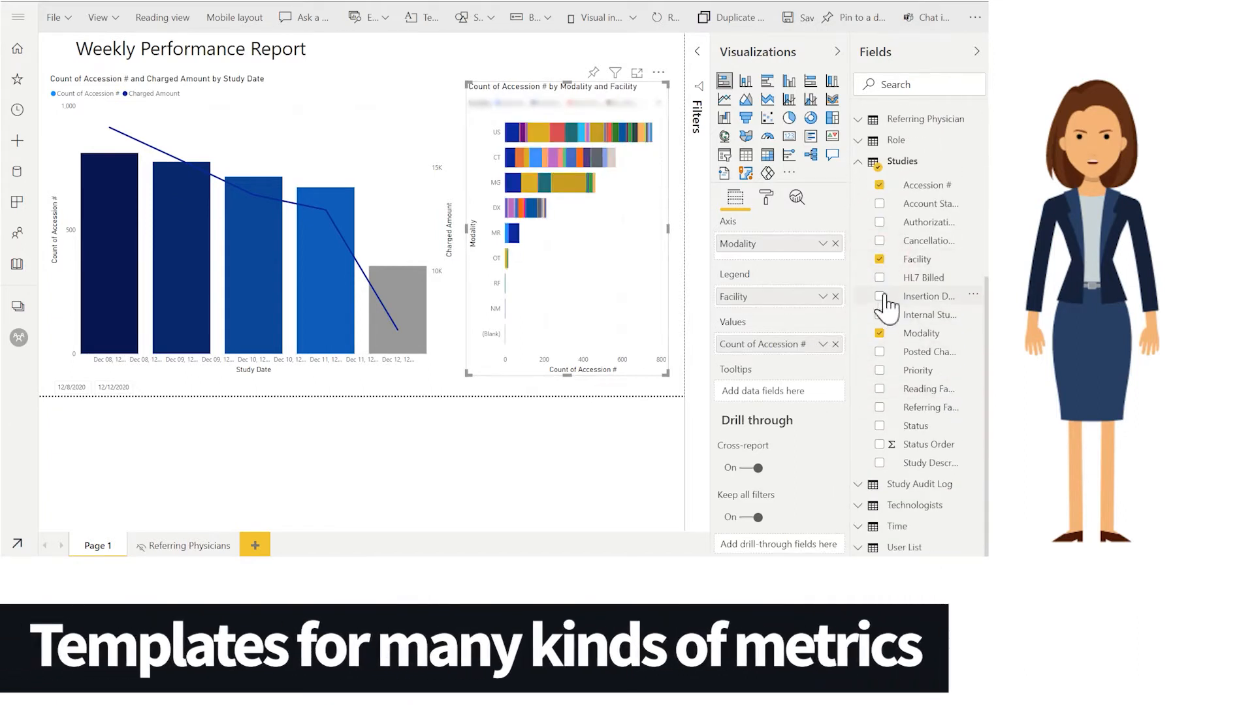
{"action": "left_click", "coordinate": [880, 280]}
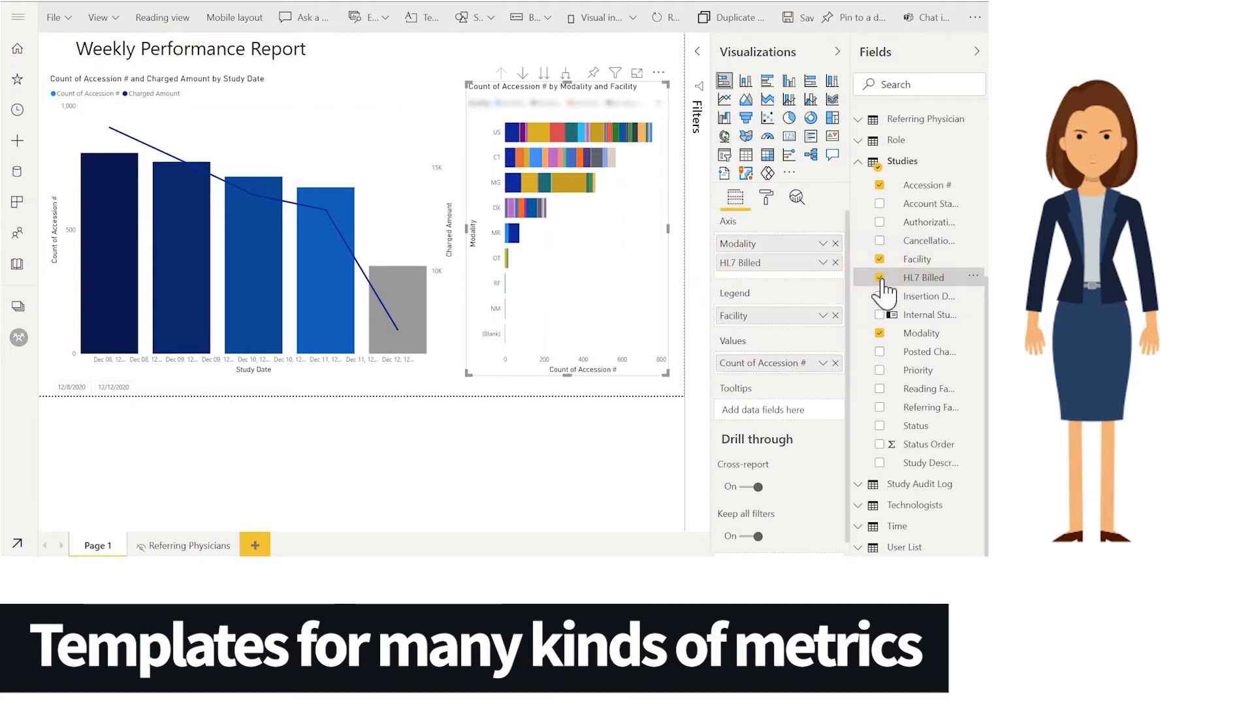
{"action": "left_click_drag", "start_coordinate": [744, 263], "coordinate": [764, 410]}
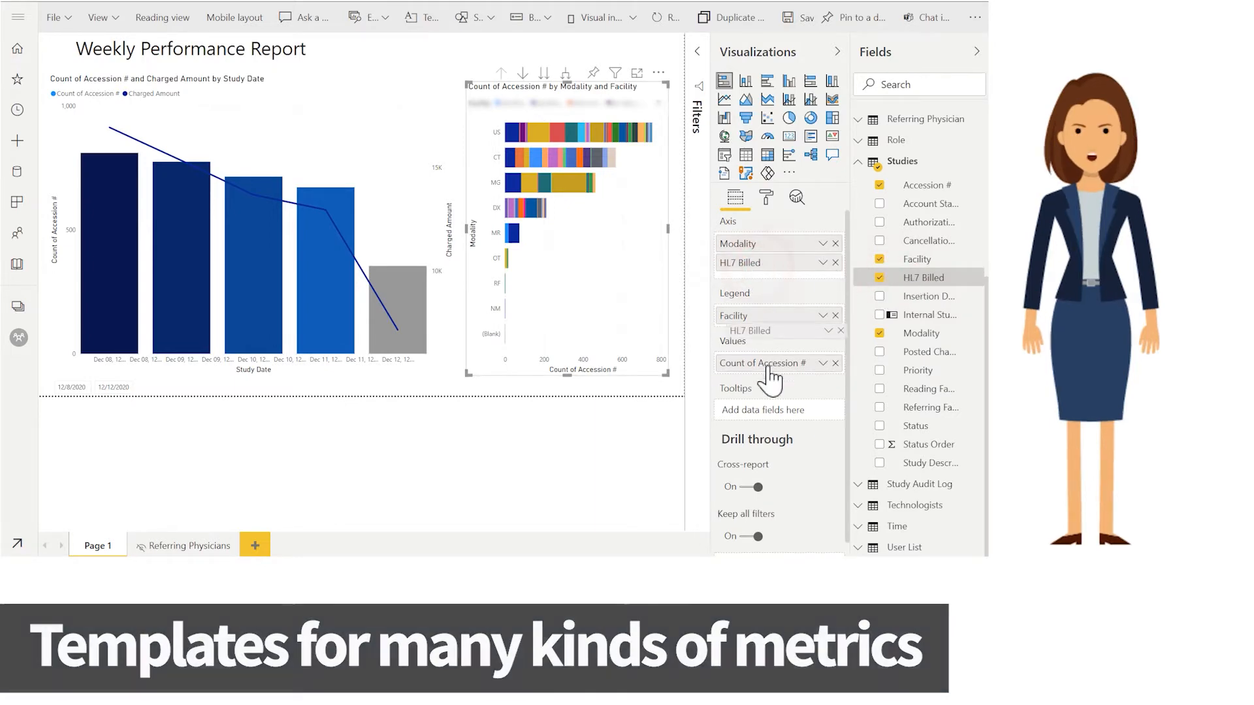